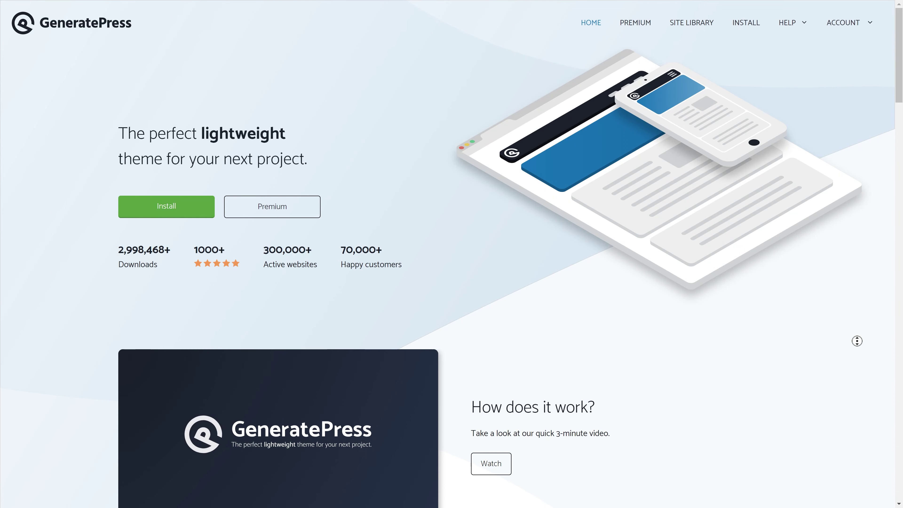
Scroll the GeneratePress homepage past the intro video to the Secure & Stable, size and speed features.
scroll(856, 349, "down", 1)
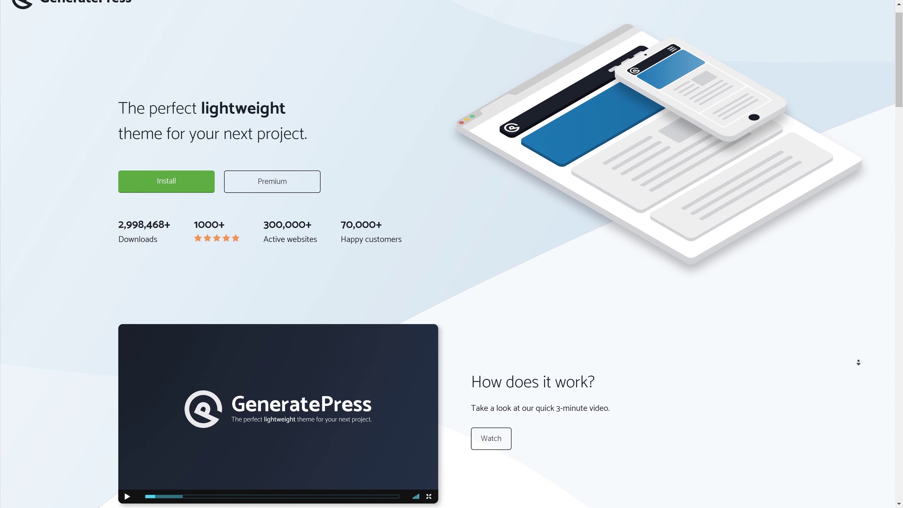
scroll(858, 366, "down", 2)
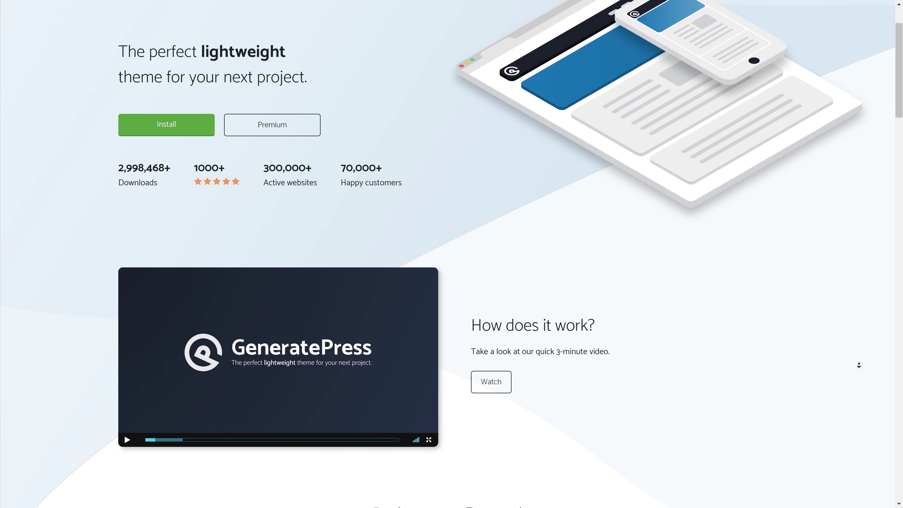
scroll(859, 365, "down", 2)
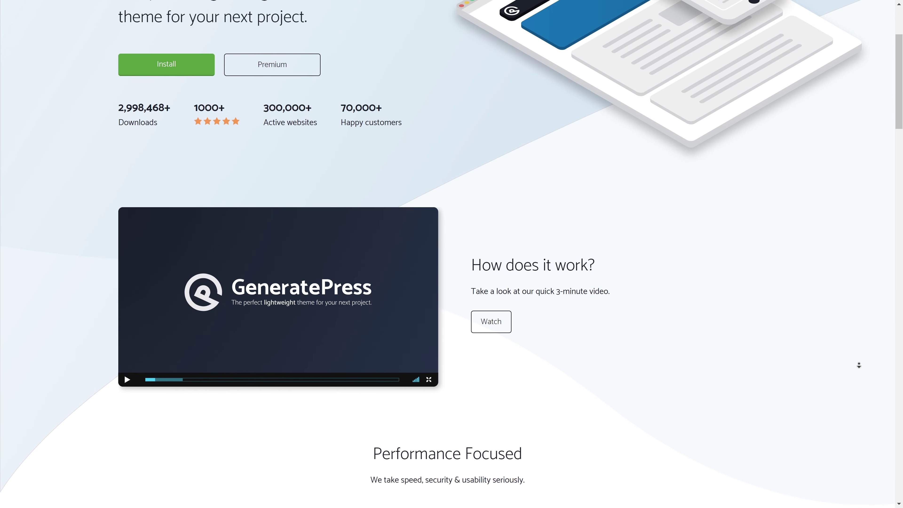
scroll(858, 365, "down", 2)
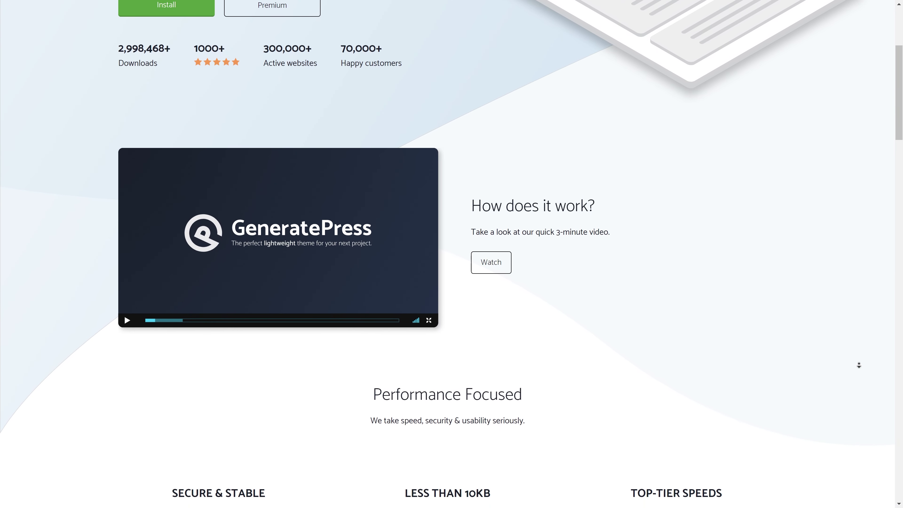
scroll(858, 365, "down", 2)
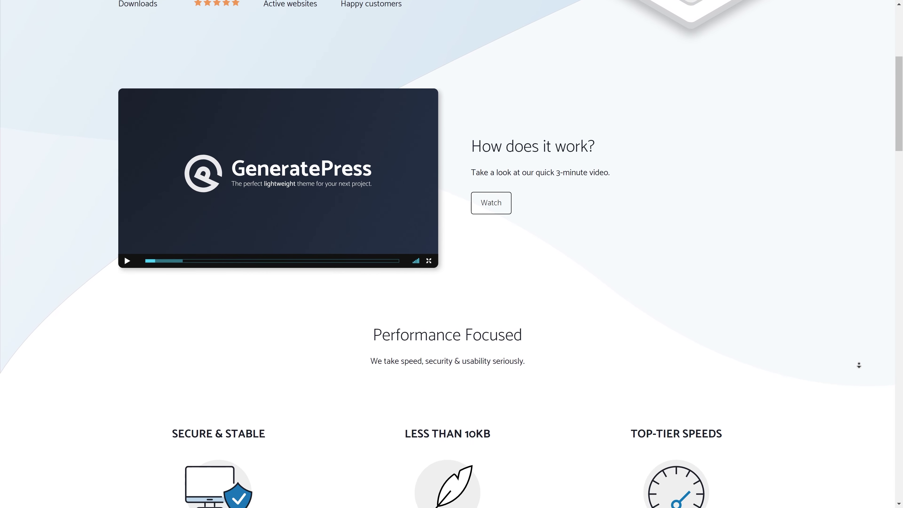
scroll(859, 365, "down", 2)
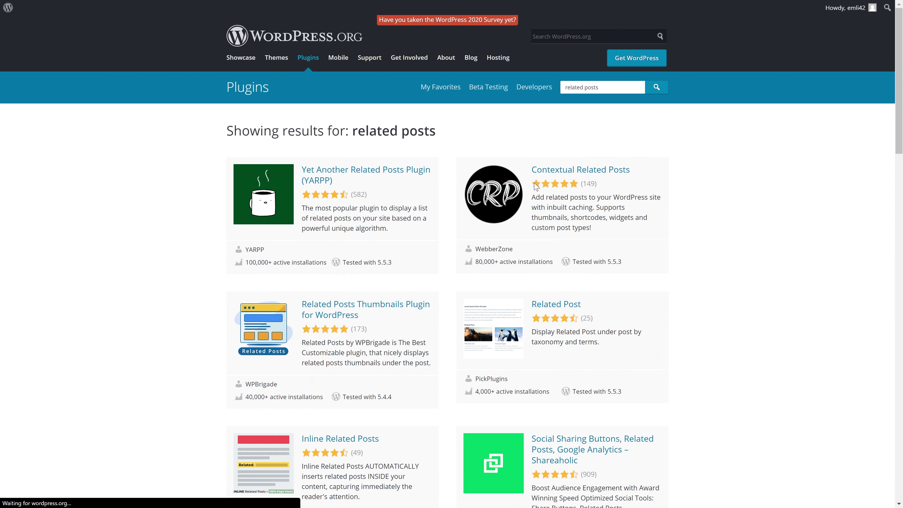
Browse the 'related posts' plugin results down to Jetpack and List category posts.
scroll(756, 197, "down", 5)
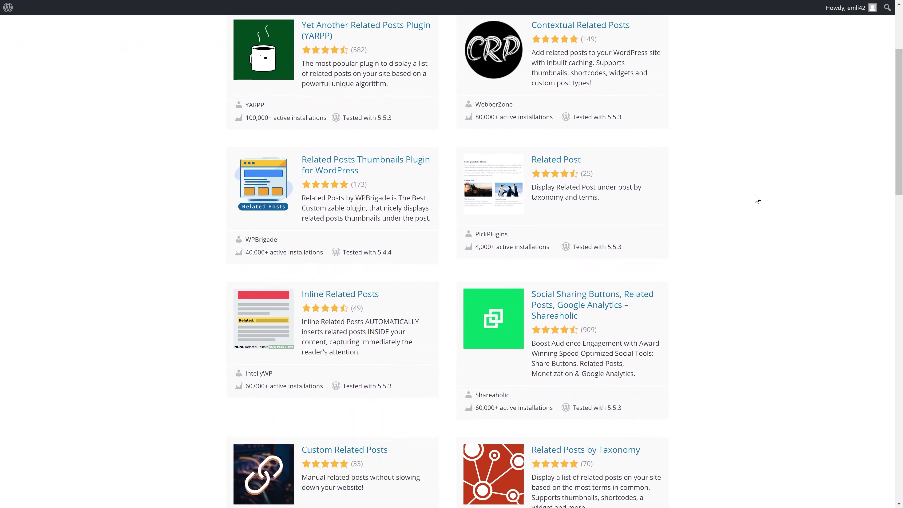
scroll(757, 198, "down", 5)
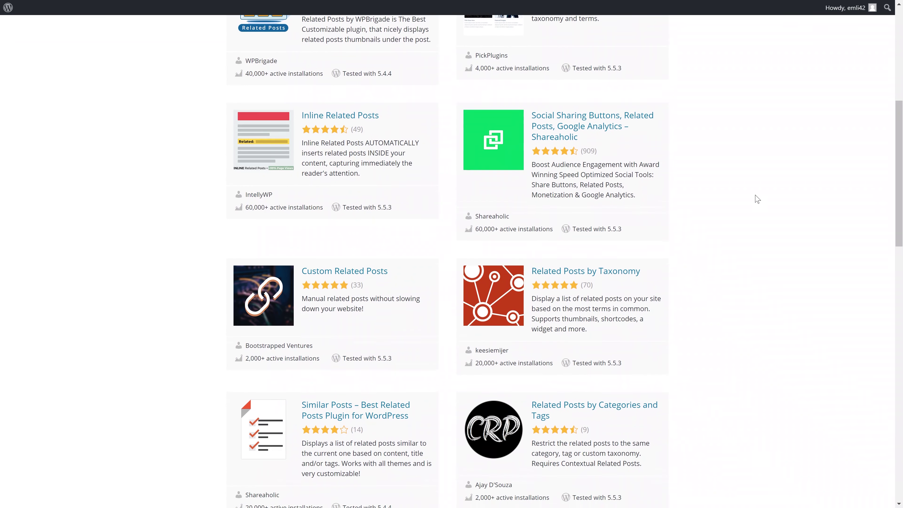
scroll(756, 198, "down", 5)
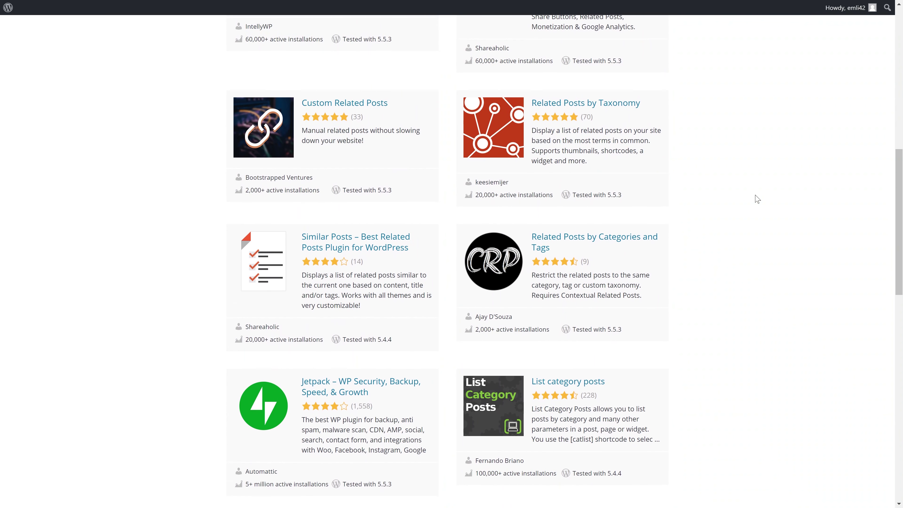
scroll(756, 197, "down", 4)
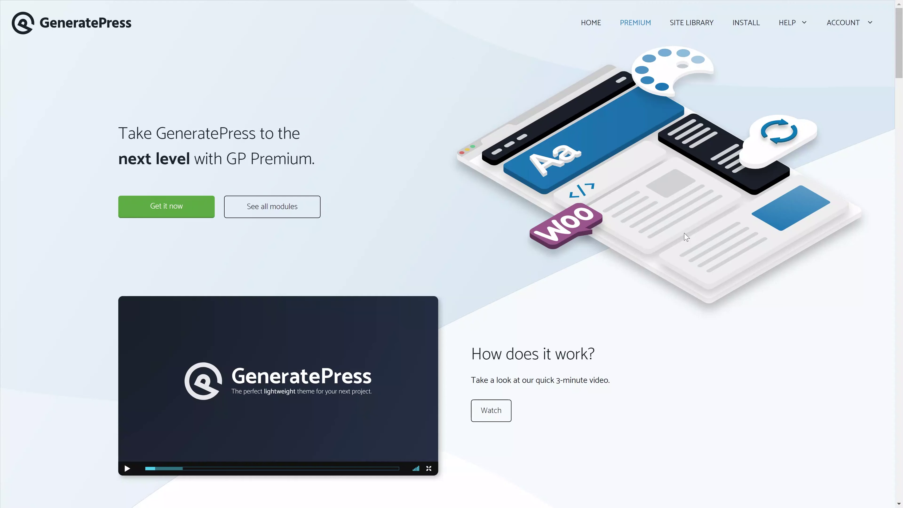
Scroll the GeneratePress Premium page down to the 'Explore our premium modules' grid, Site Library through Menu Plus.
scroll(686, 237, "down", 3)
scroll(686, 237, "down", 10)
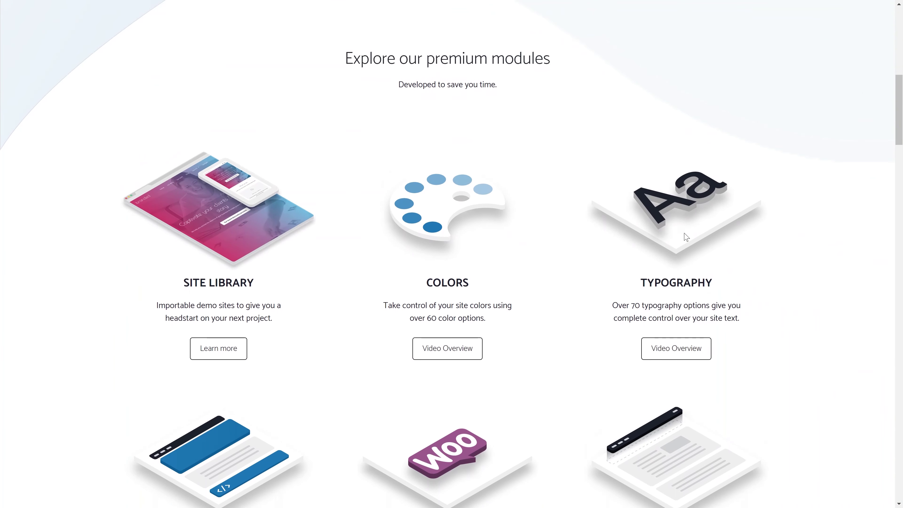
scroll(772, 242, "down", 5)
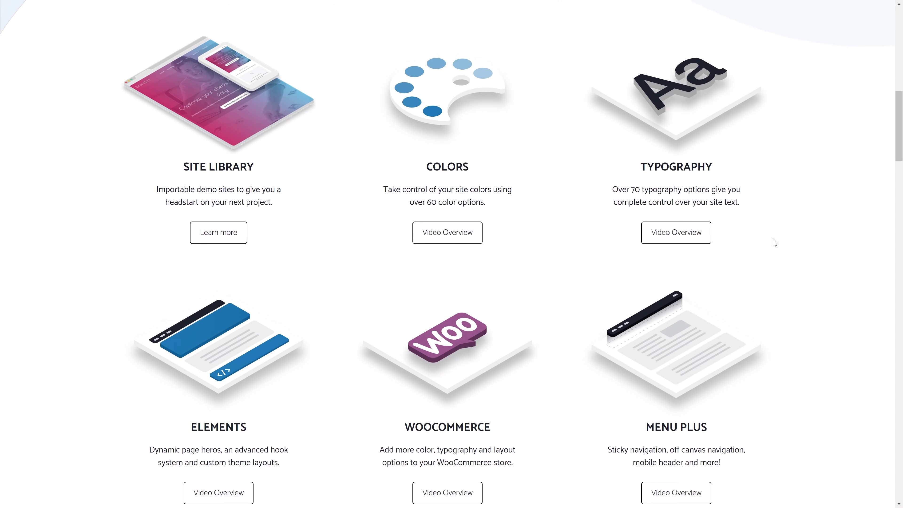
scroll(775, 243, "down", 5)
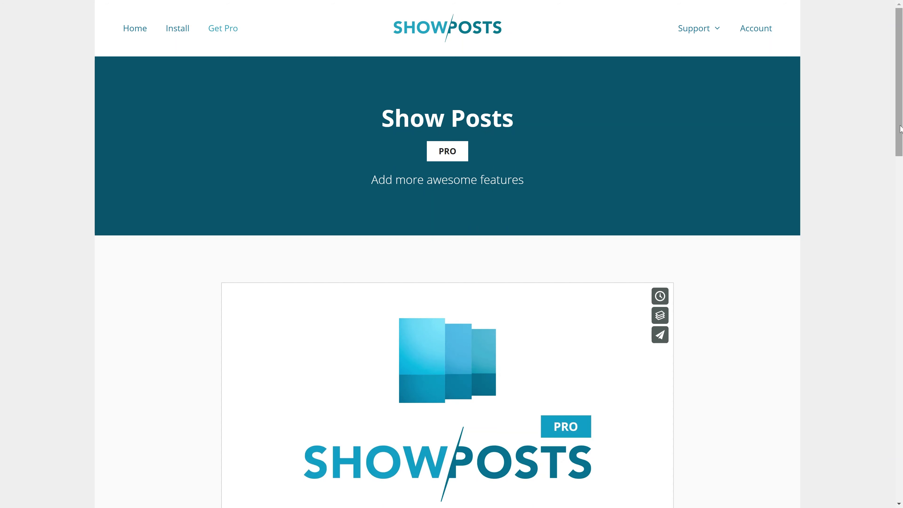
scroll(447, 248, "down", 1)
left_click_drag(901, 156, 895, 274)
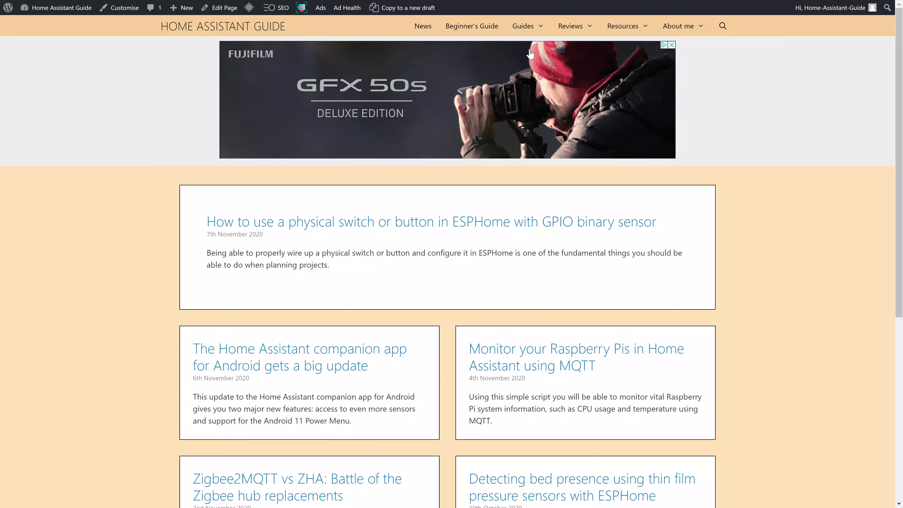
Open Guides > Home Assistant, then read down the Raspberry Pi MQTT monitoring article to its related posts.
mouse_move(528, 31)
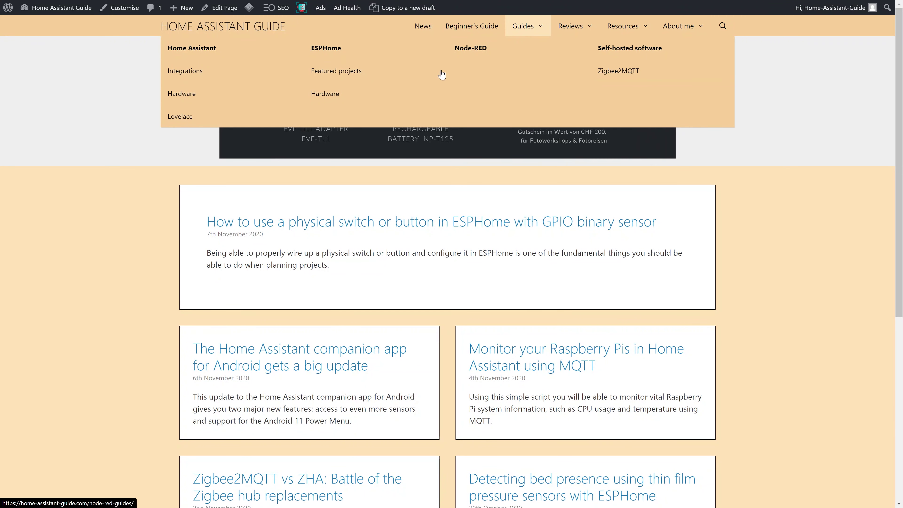
left_click(192, 58)
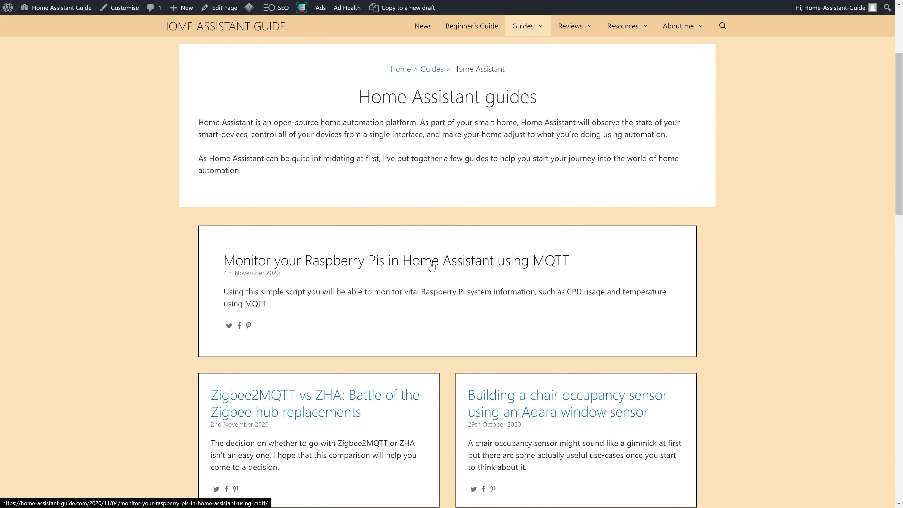
left_click(431, 264)
scroll(537, 387, "down", 10)
left_click_drag(901, 255, 901, 413)
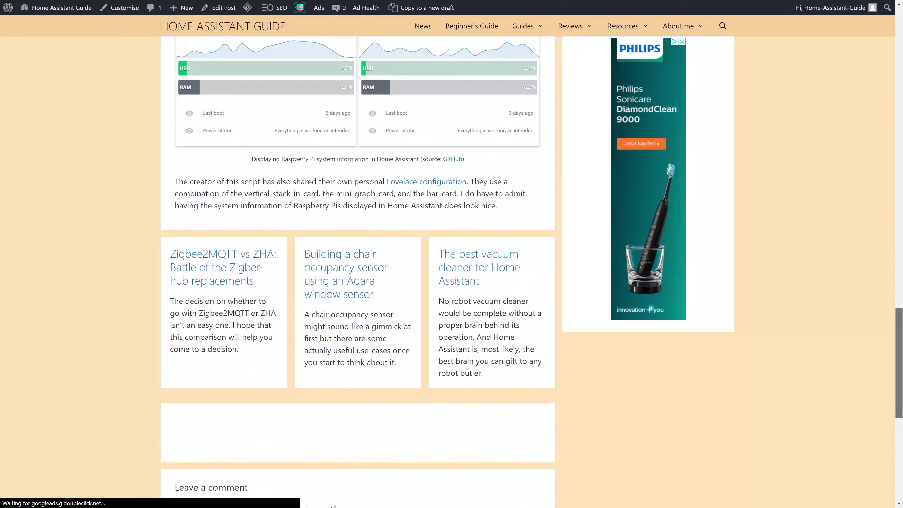
scroll(892, 413, "down", 2)
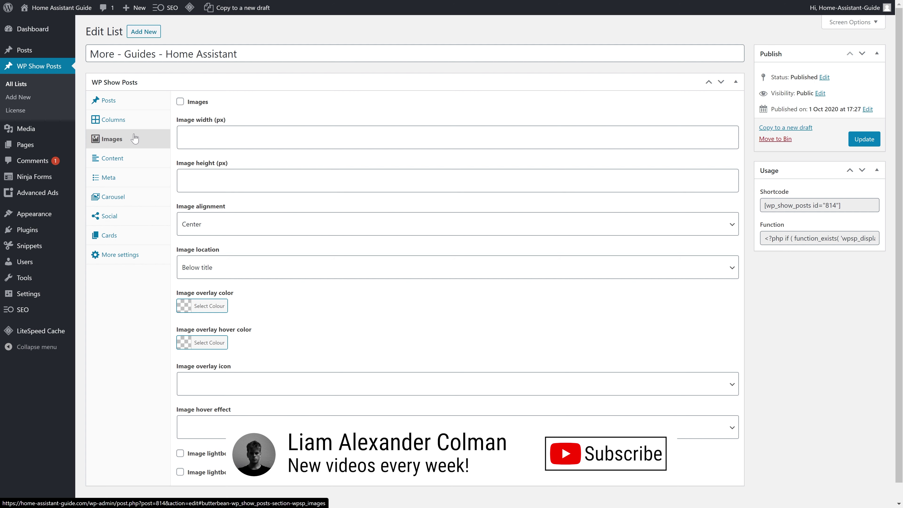
Review the More - Guides - Home Assistant list's content settings and copy its shortcode.
left_click(130, 156)
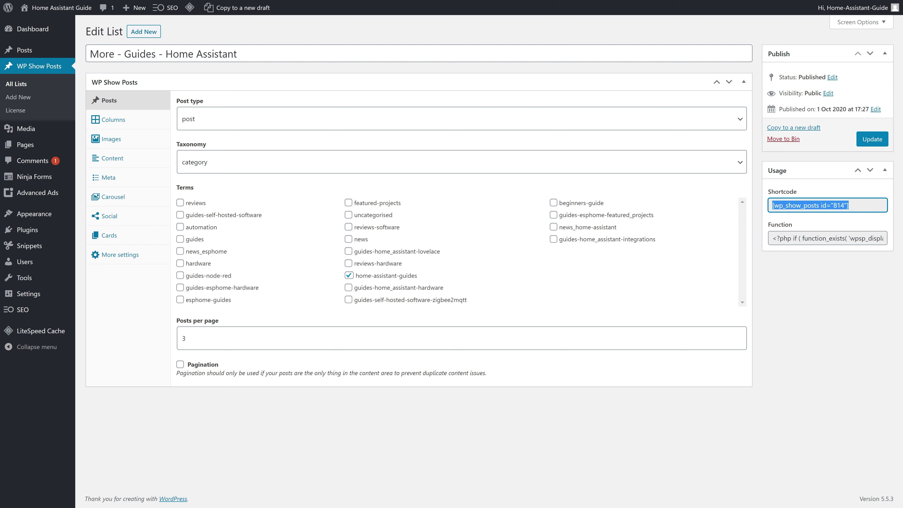
right_click(846, 209)
left_click(844, 217)
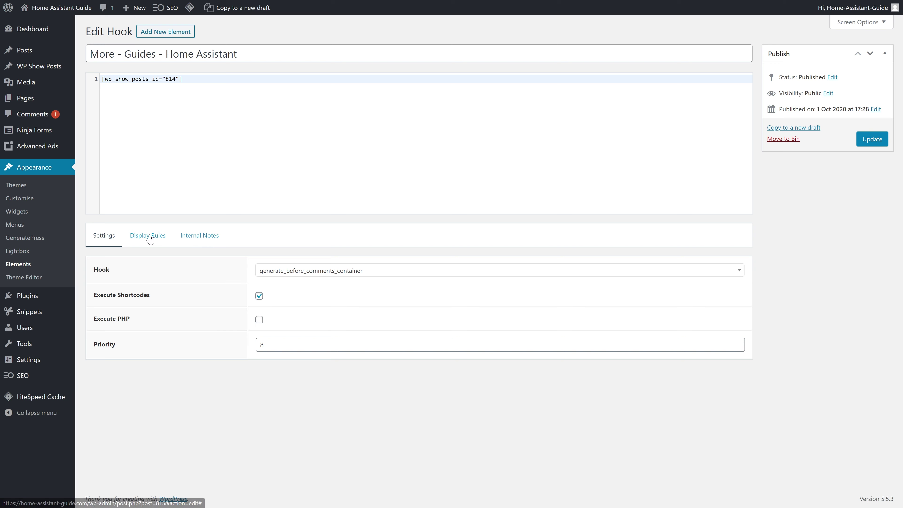
Switch the hook element to its Display Rules tab and scroll down.
left_click(148, 236)
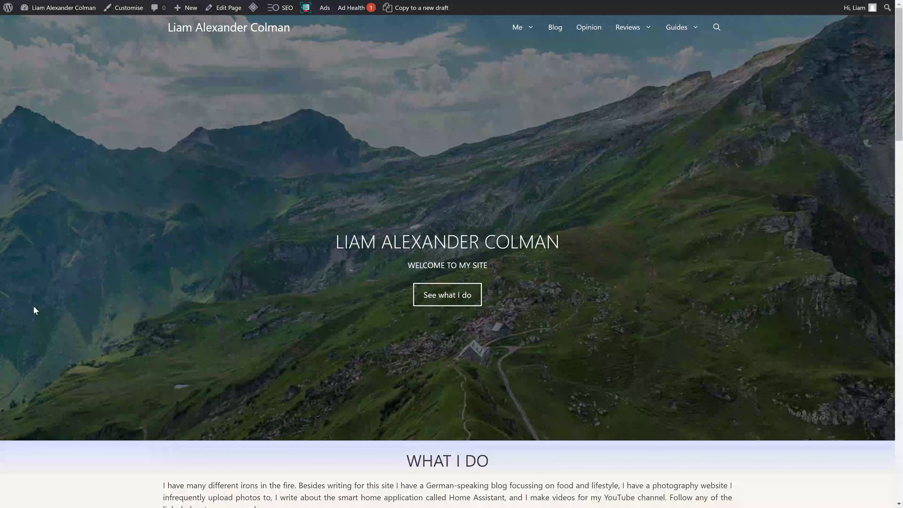
scroll(33, 306, "down", 6)
From READ MY BLOG, open 'How to add icons to the GeneratePress menu' and scroll through its Elements sections.
scroll(35, 309, "down", 10)
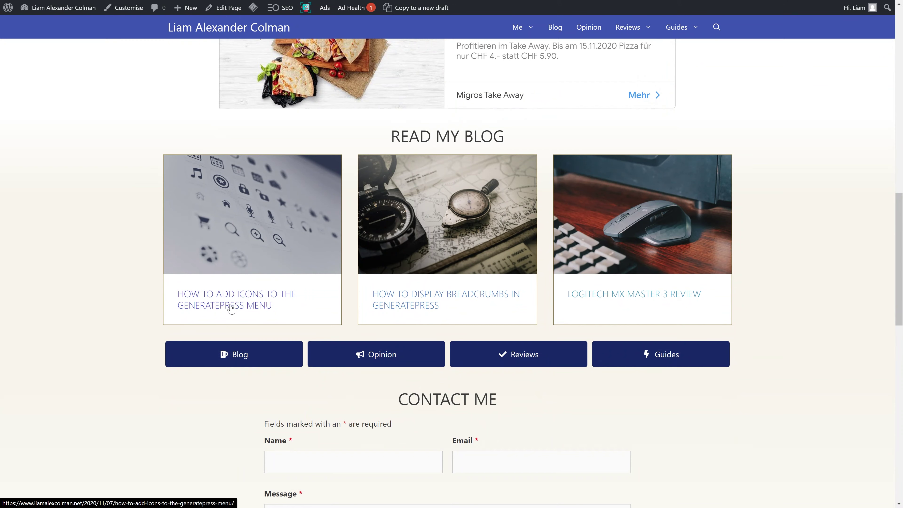
left_click(231, 306)
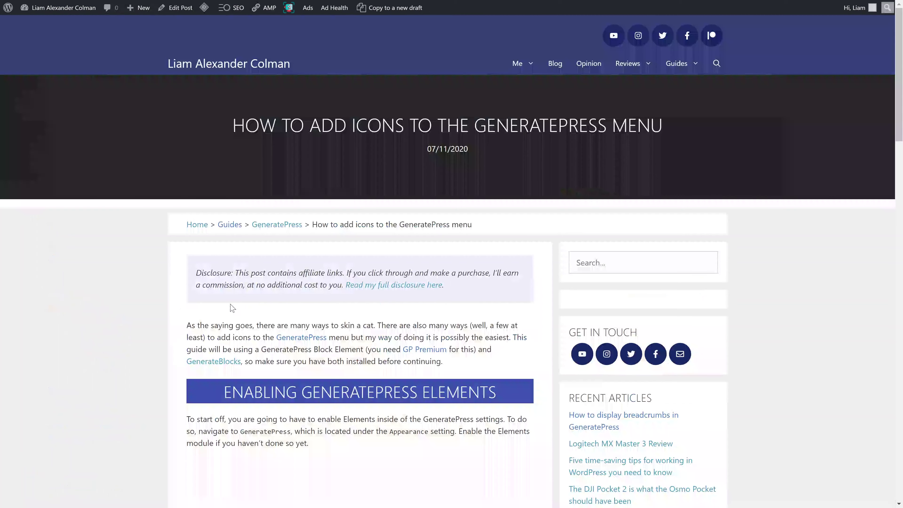
scroll(231, 308, "down", 8)
scroll(231, 308, "down", 15)
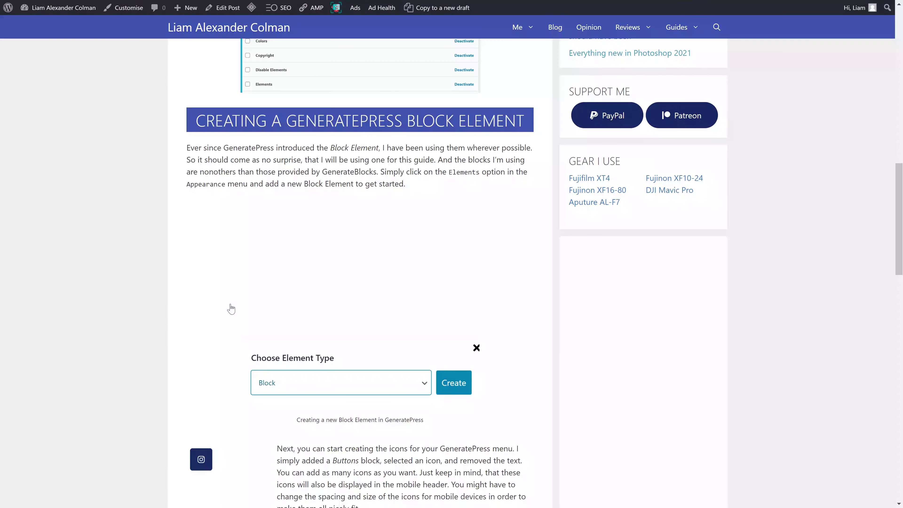
scroll(231, 309, "down", 10)
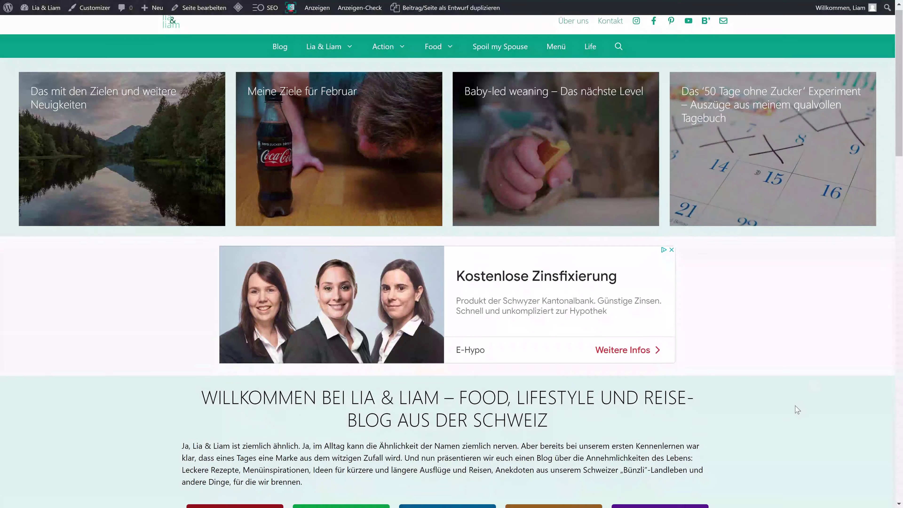
Open the Sauerteig-Zopf nach Schweizer Art recipe and scroll to its related recipe grid.
scroll(796, 409, "down", 15)
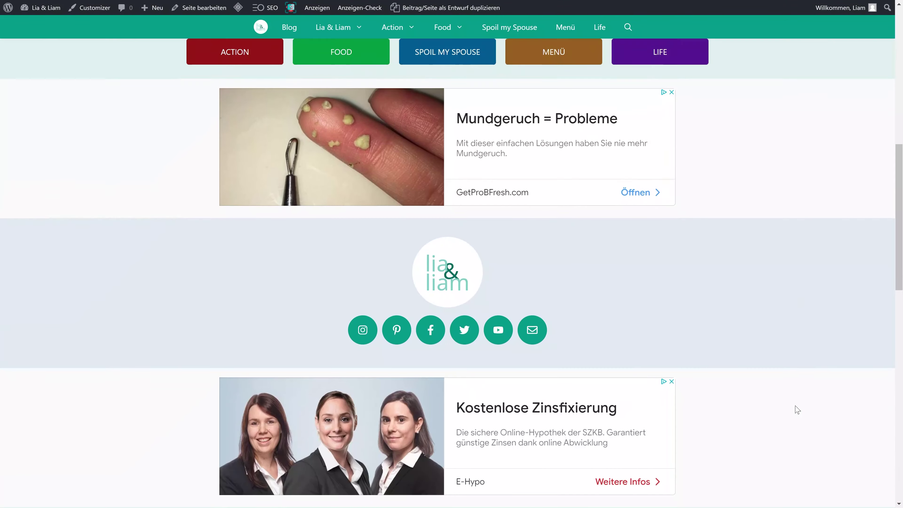
scroll(794, 405, "down", 5)
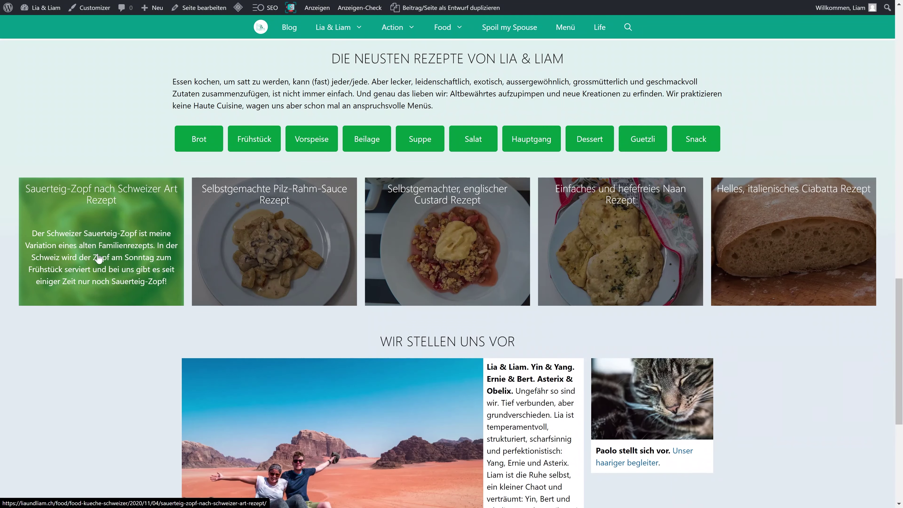
left_click(105, 274)
scroll(111, 387, "down", 20)
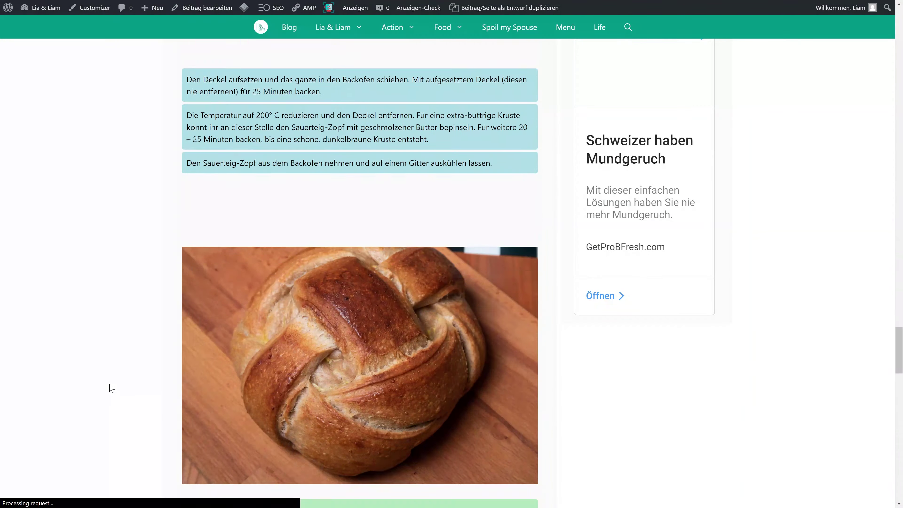
scroll(111, 387, "down", 5)
scroll(110, 387, "up", 1)
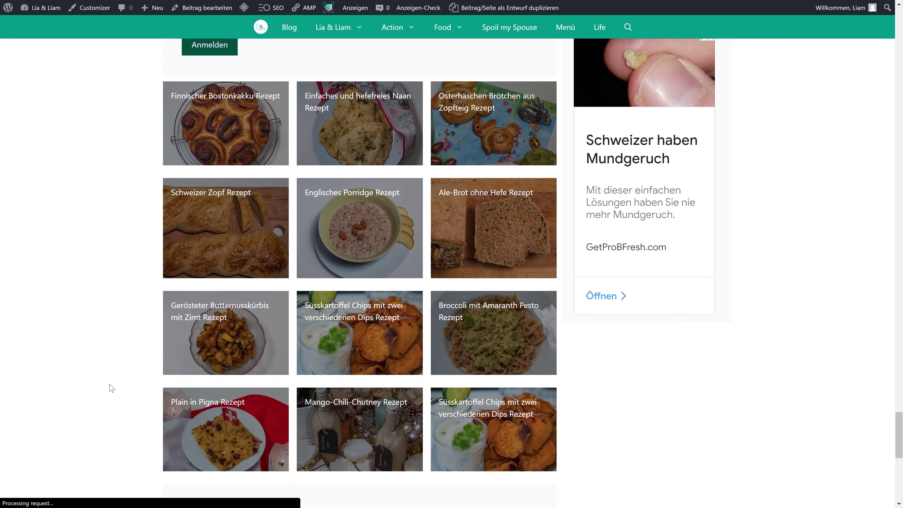